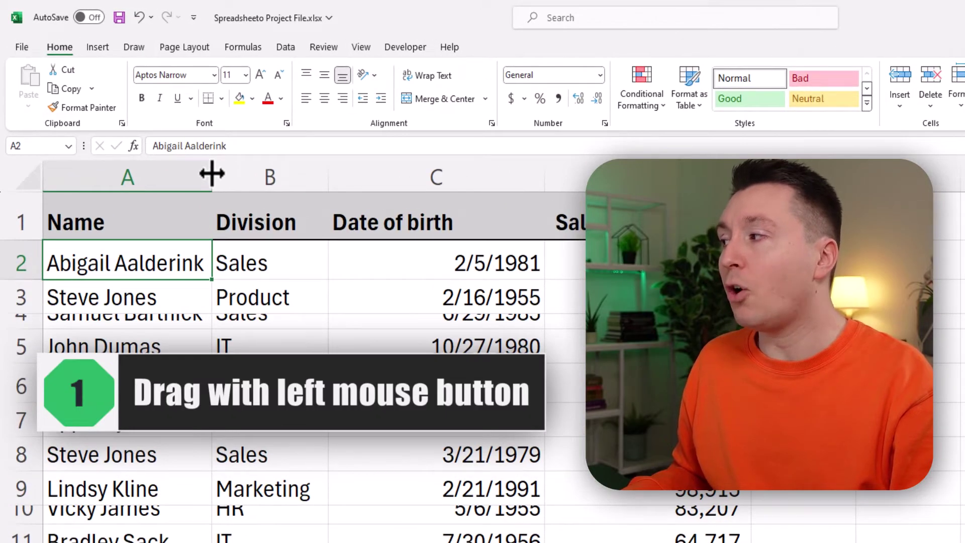
# Widen column A slightly and drag row 4 taller so its squeezed entry is fully readable.
pyautogui.moveTo(212, 173)
pyautogui.mouseDown()
pyautogui.moveTo(233, 184)
pyautogui.moveTo(181, 189)
pyautogui.moveTo(179, 177)
pyautogui.moveTo(231, 175)
pyautogui.mouseUp()
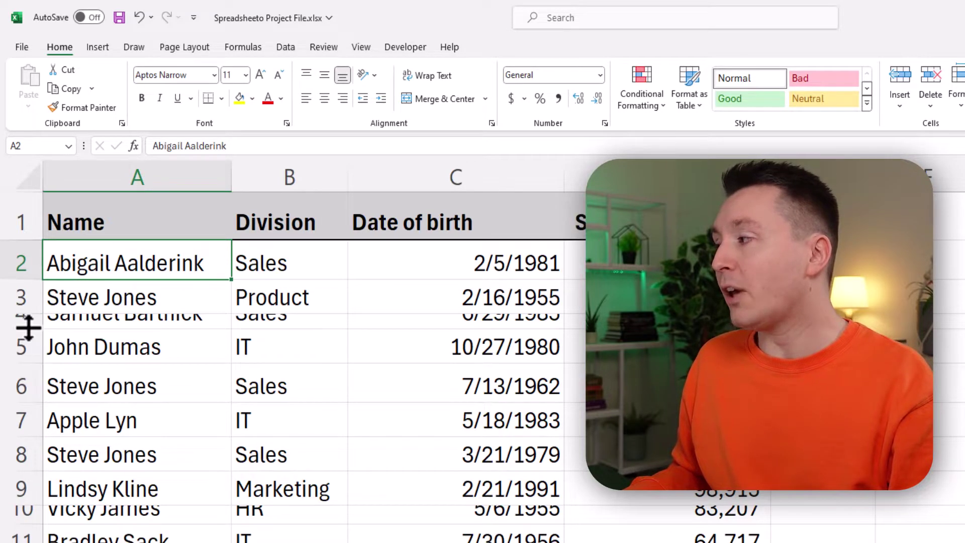
pyautogui.moveTo(28, 328); pyautogui.dragTo(24, 367)
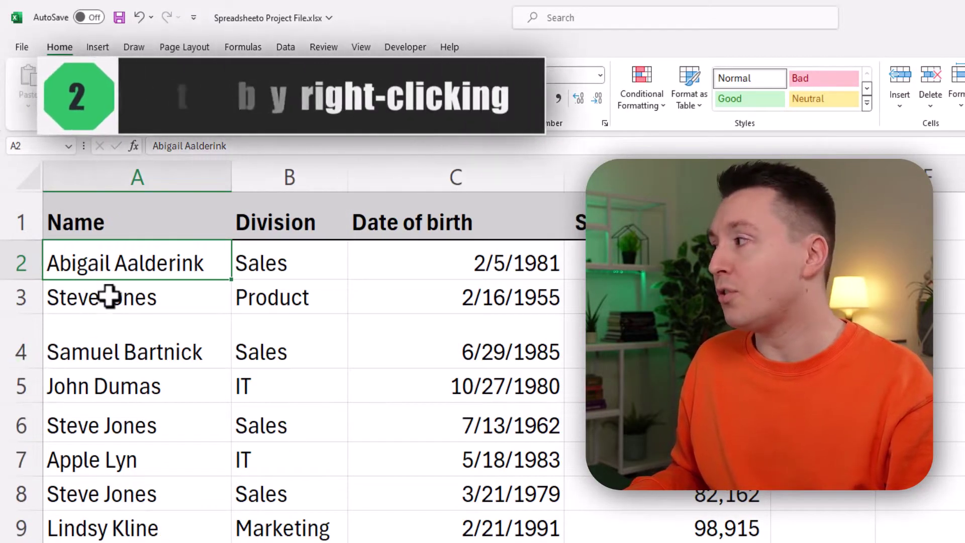
# Set column A's width to exactly 13 in the Column Width dialog.
pyautogui.click(177, 184)
pyautogui.rightClick(176, 184)
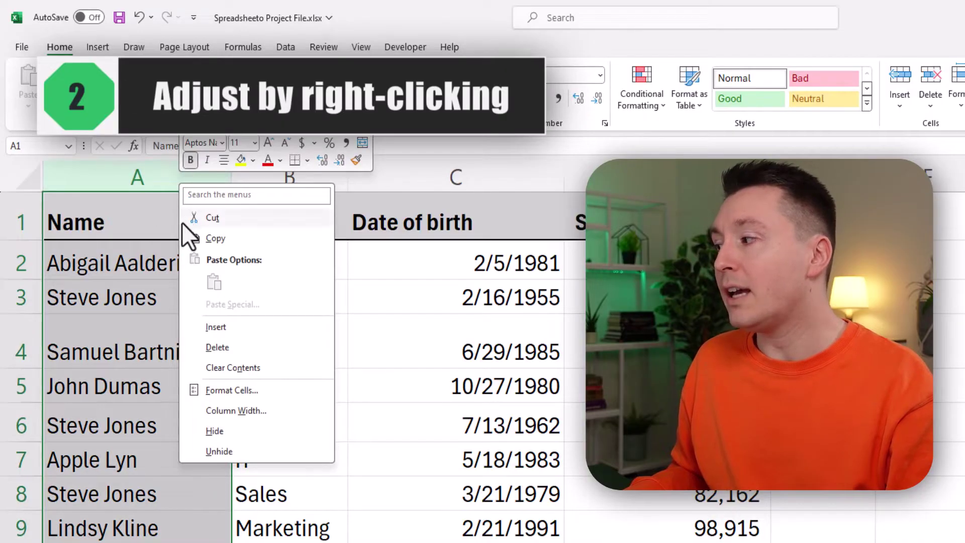
pyautogui.click(244, 410)
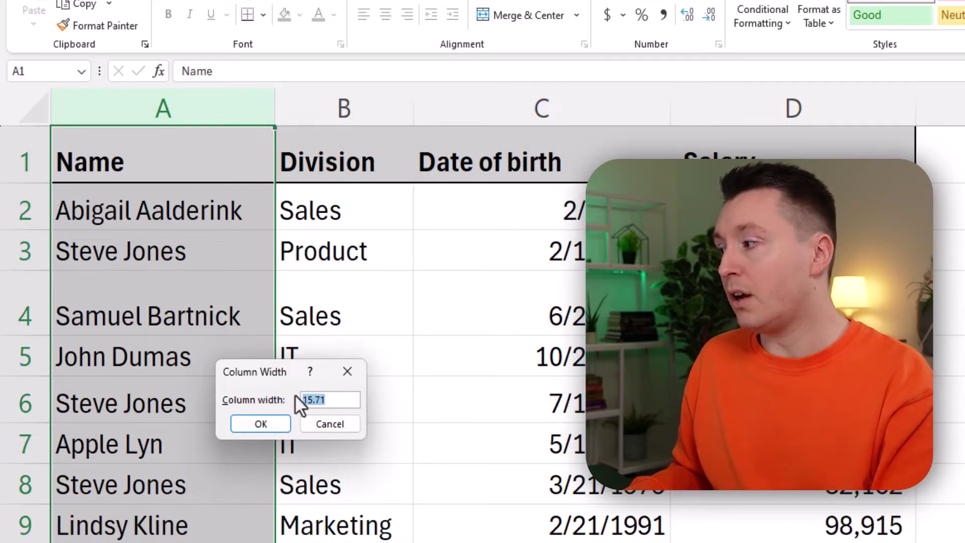
pyautogui.write('13')
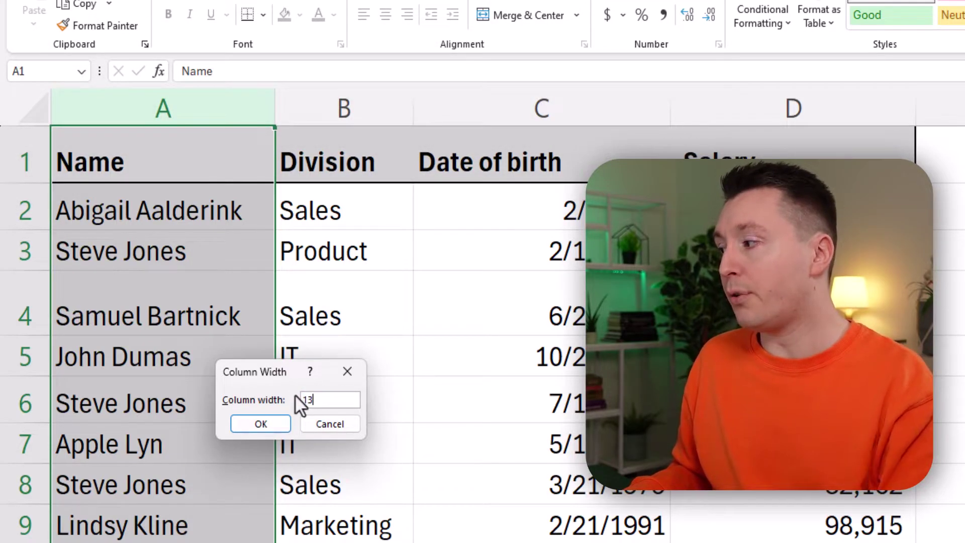
pyautogui.click(261, 424)
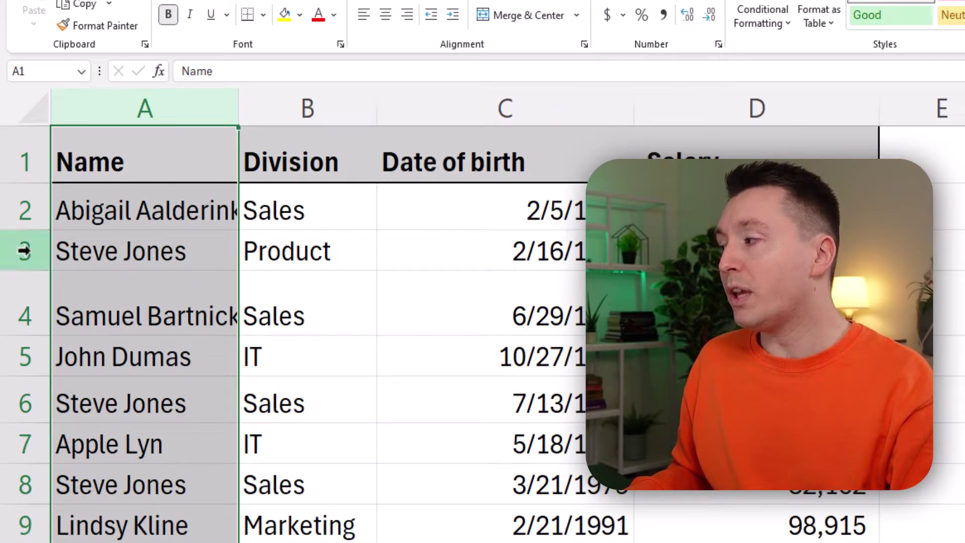
# Set row 4's height to 10, leaving its entry squashed and partly cut off.
pyautogui.click(23, 310)
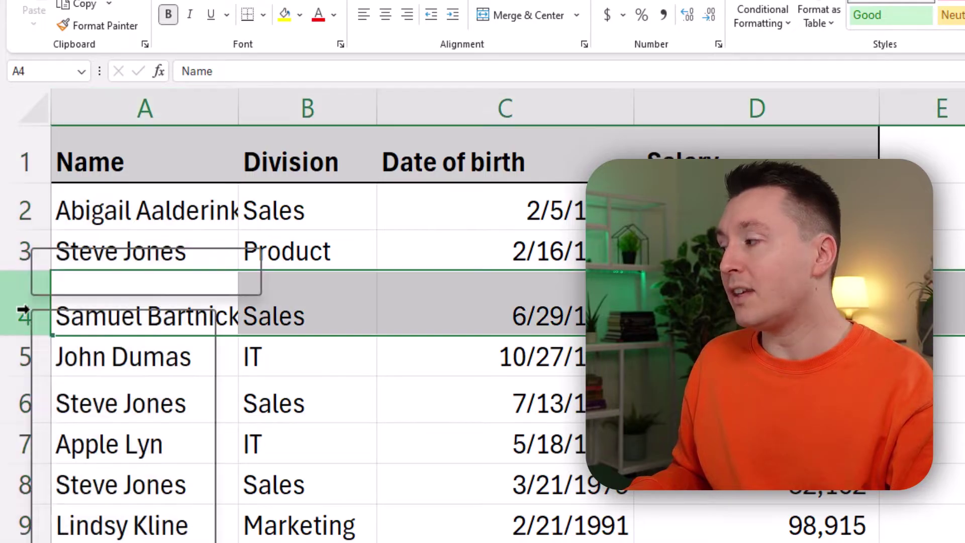
pyautogui.press('Escape')
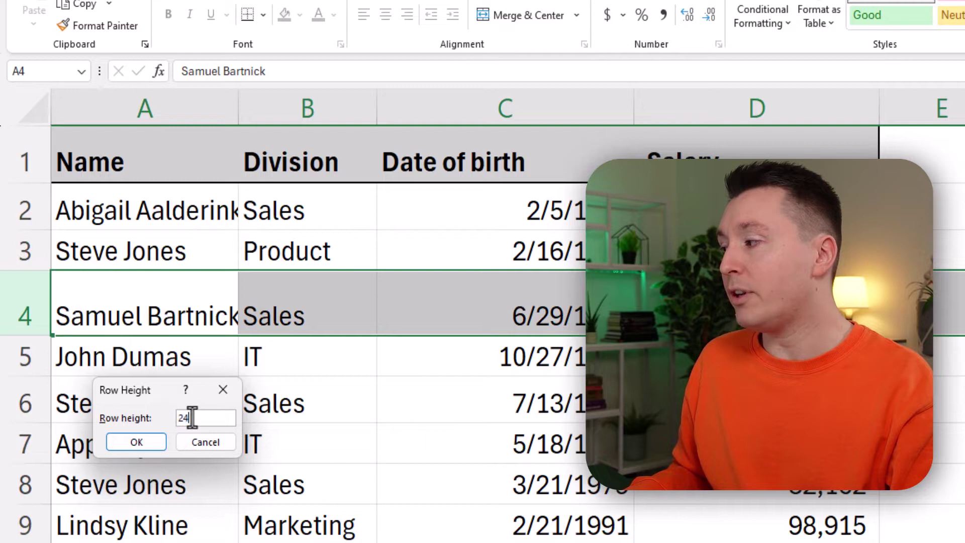
pyautogui.write('10')
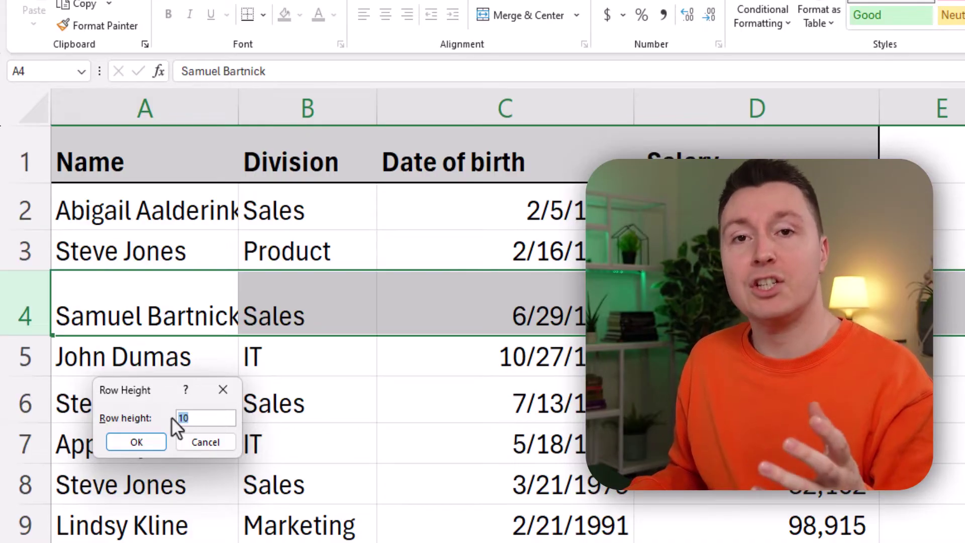
pyautogui.click(143, 444)
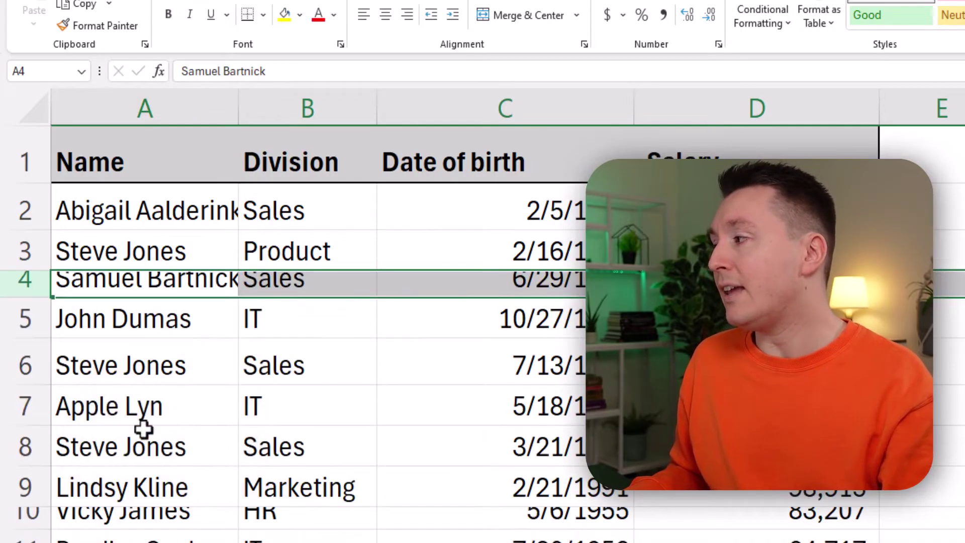
# Check column A's width of 13 without changing it, then drag it narrower to about 12.14.
pyautogui.click(190, 110)
pyautogui.rightClick(189, 116)
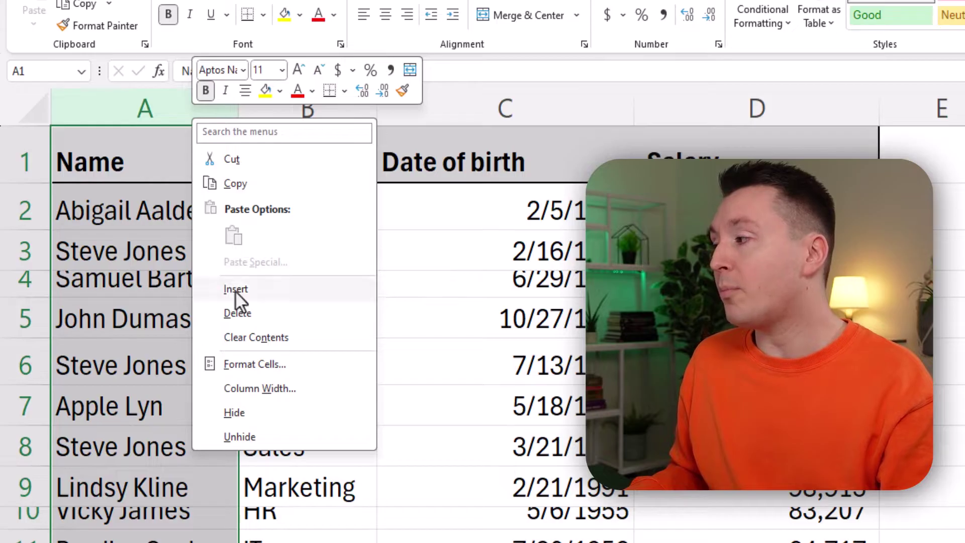
pyautogui.click(258, 388)
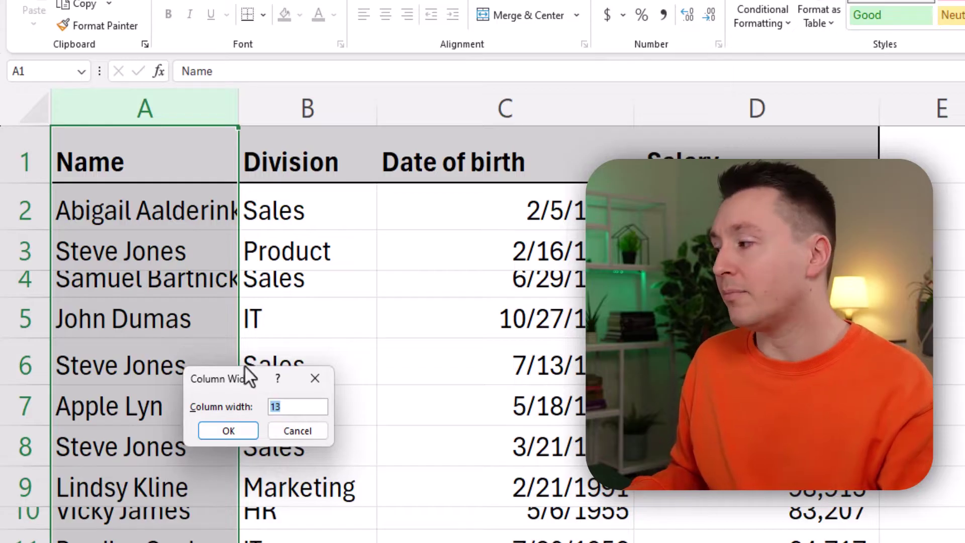
pyautogui.click(302, 430)
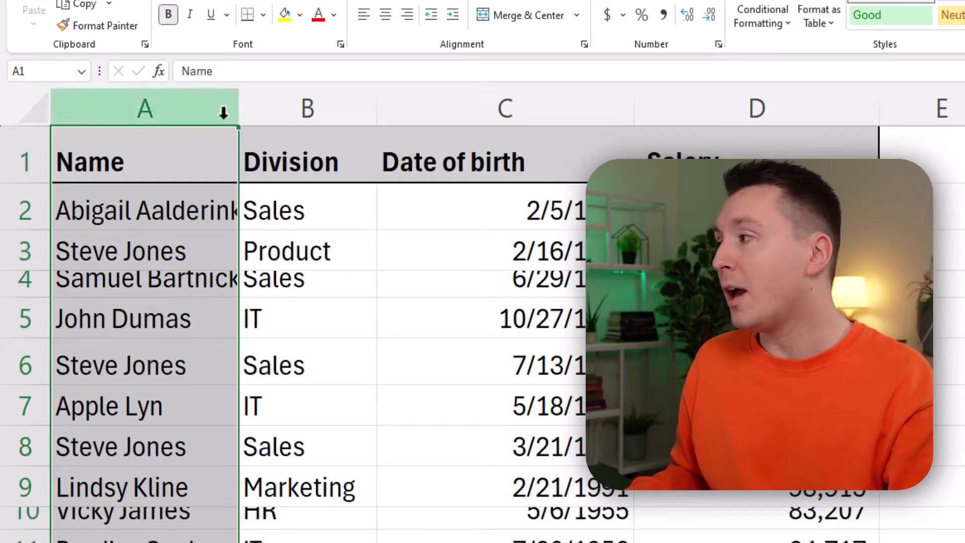
pyautogui.moveTo(239, 105); pyautogui.dragTo(239, 105)
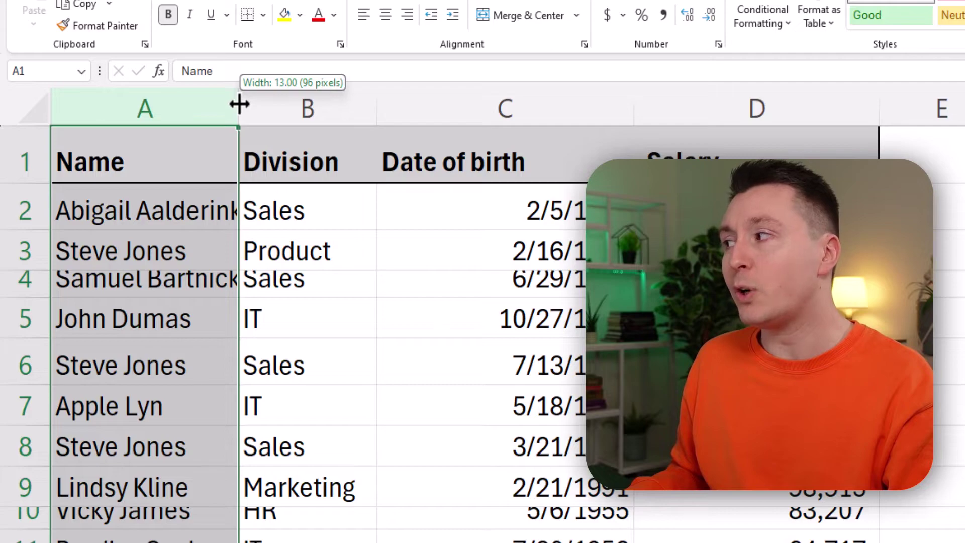
pyautogui.moveTo(240, 105); pyautogui.dragTo(230, 122)
# Drag row 2 slightly shorter and dismiss its row menu without choosing anything.
pyautogui.moveTo(30, 234)
pyautogui.mouseDown()
pyautogui.moveTo(39, 242)
pyautogui.moveTo(33, 227)
pyautogui.mouseUp()
pyautogui.rightClick(26, 197)
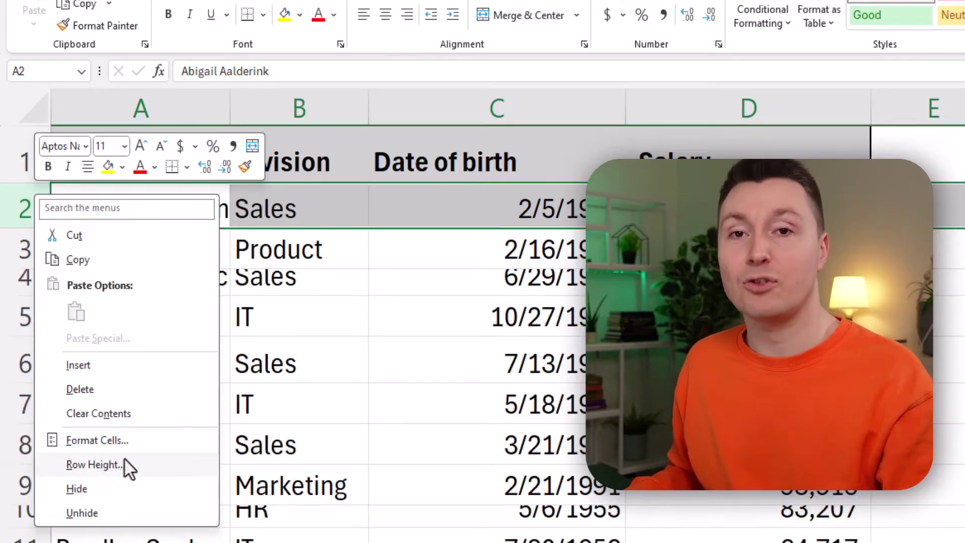
pyautogui.press('Escape')
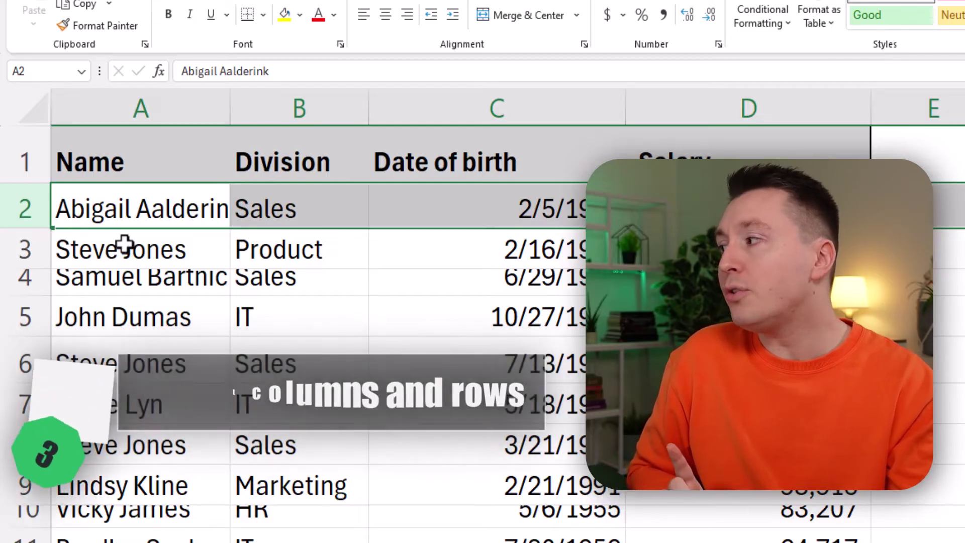
# Double-click header borders to autofit column A to its longest name and row 4 to normal height.
pyautogui.click(166, 206)
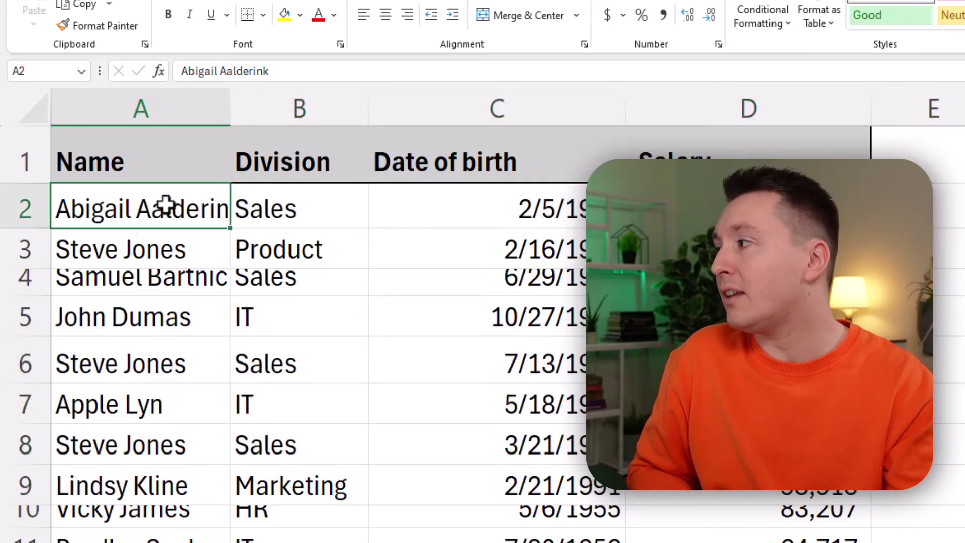
pyautogui.doubleClick(231, 105)
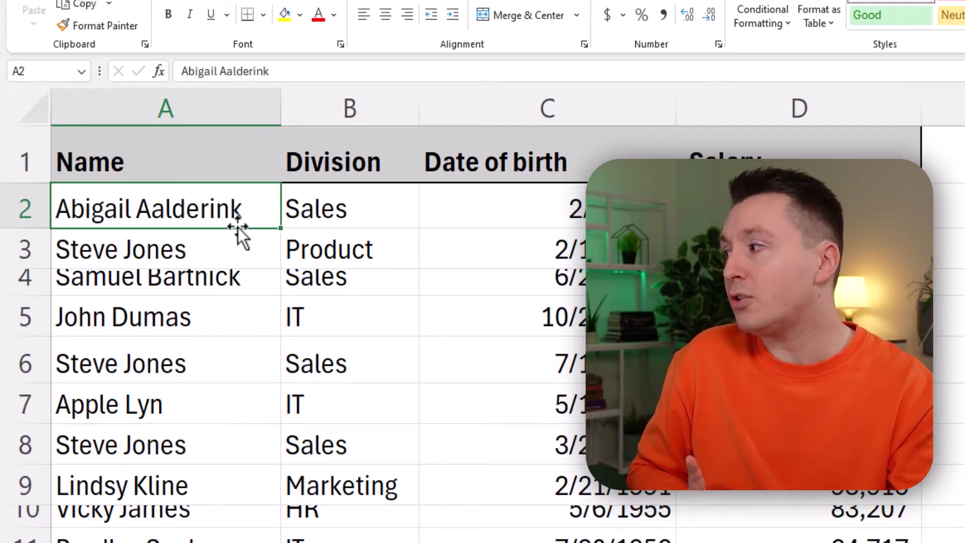
pyautogui.doubleClick(29, 297)
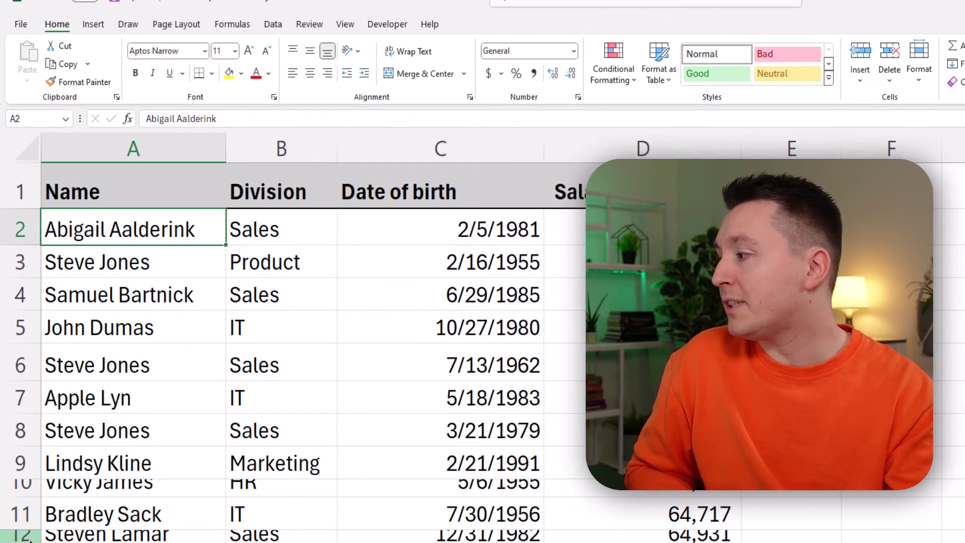
# AutoFit row 10's height from Home > Format so its entry displays fully.
pyautogui.click(24, 487)
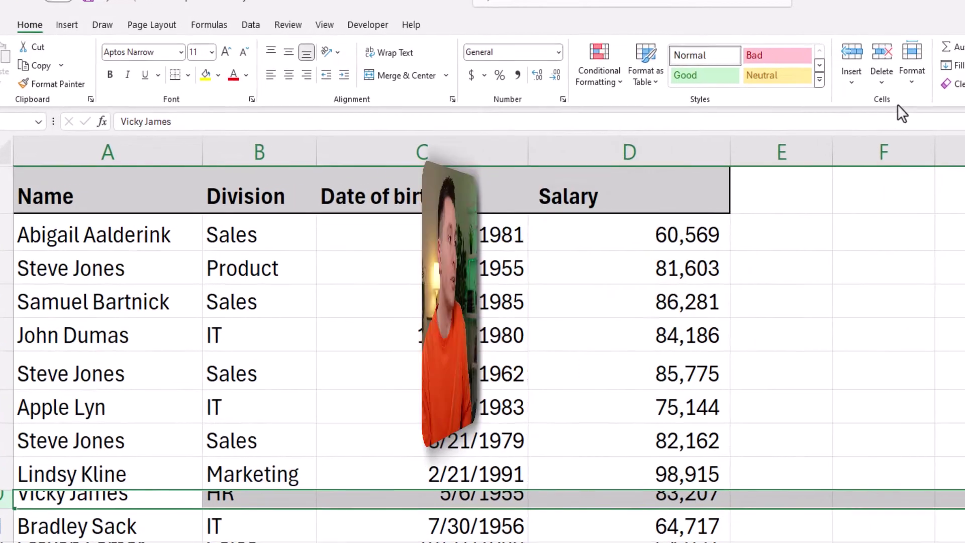
pyautogui.click(912, 75)
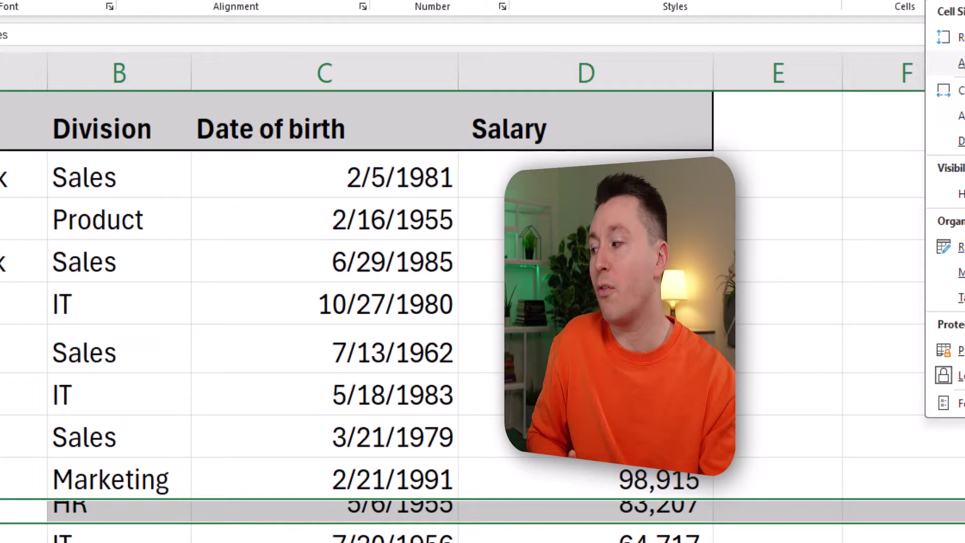
pyautogui.click(784, 228)
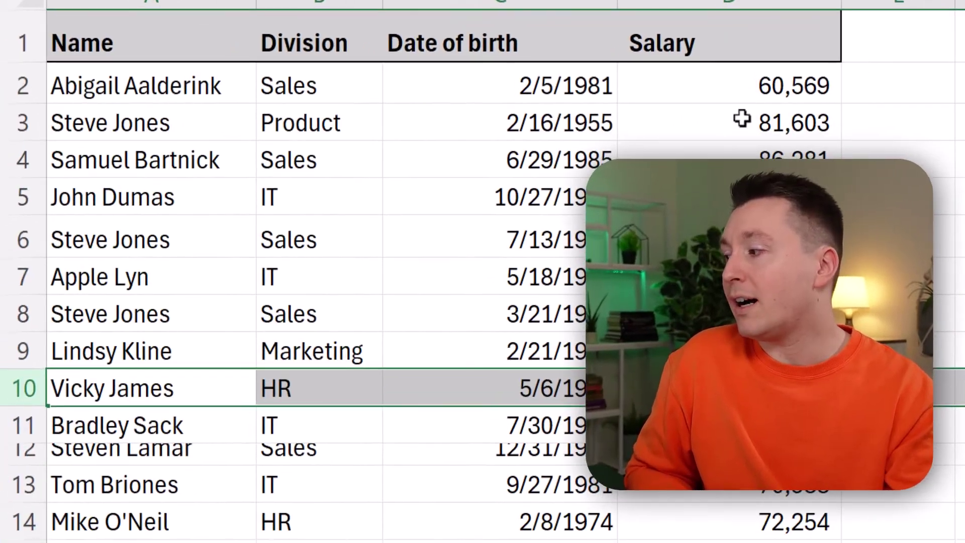
pyautogui.click(178, 342)
pyautogui.click(166, 314)
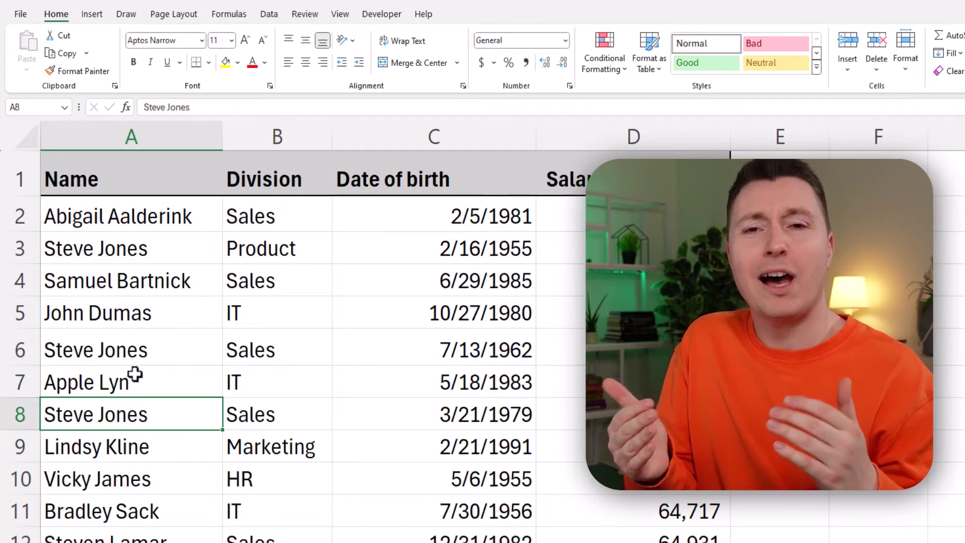
# Scroll down and nudge row 26's height slightly by dragging its border.
pyautogui.scroll(-3, 146, 362)
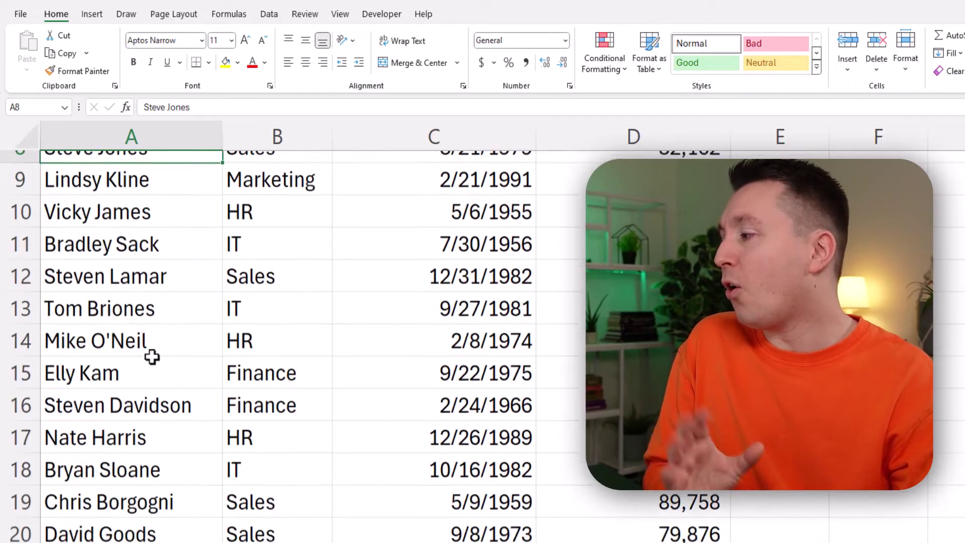
pyautogui.scroll(-5, 152, 357)
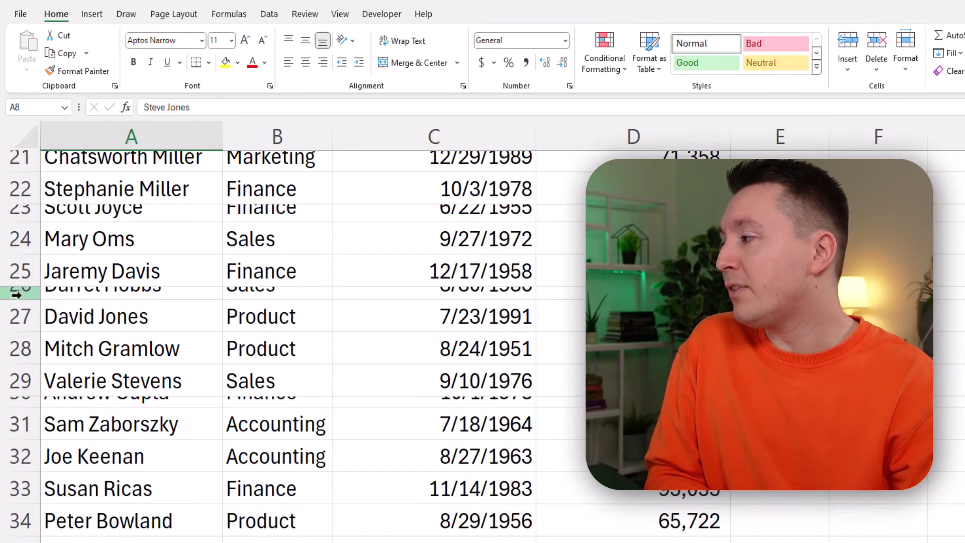
pyautogui.click(16, 295)
pyautogui.moveTo(26, 301); pyautogui.dragTo(23, 303)
pyautogui.click(97, 241)
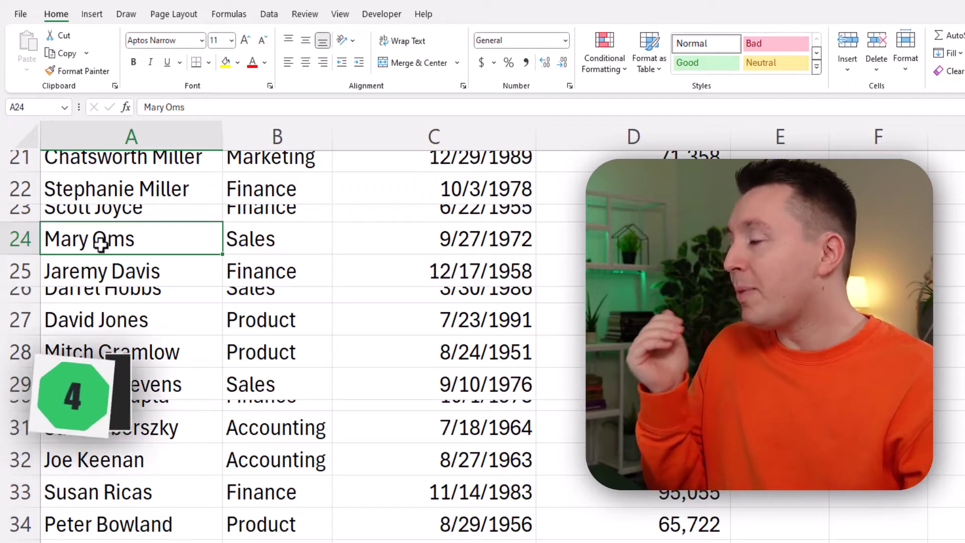
# Make row 3 shorter and row 5 taller by dragging their header borders.
pyautogui.scroll(2, 101, 243)
pyautogui.scroll(5, 100, 244)
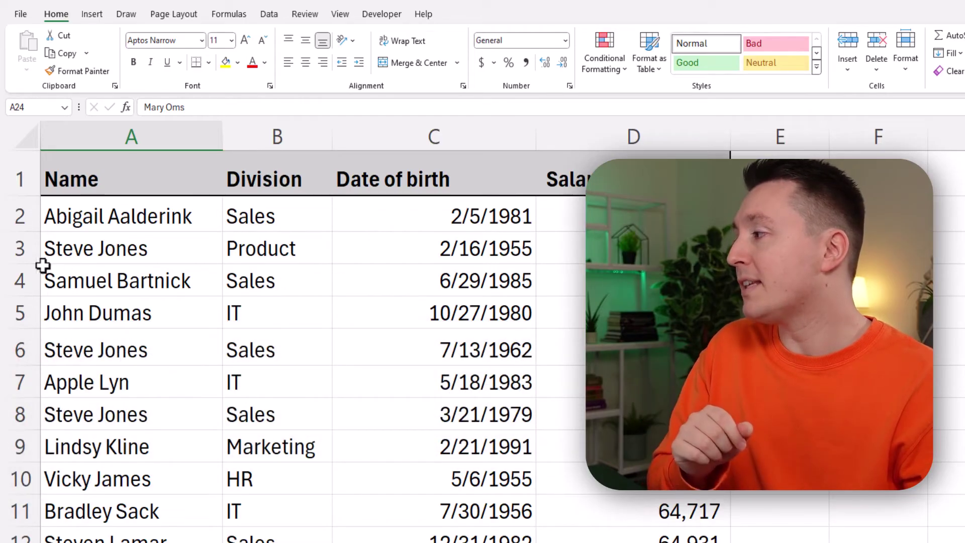
pyautogui.moveTo(31, 263); pyautogui.dragTo(25, 249)
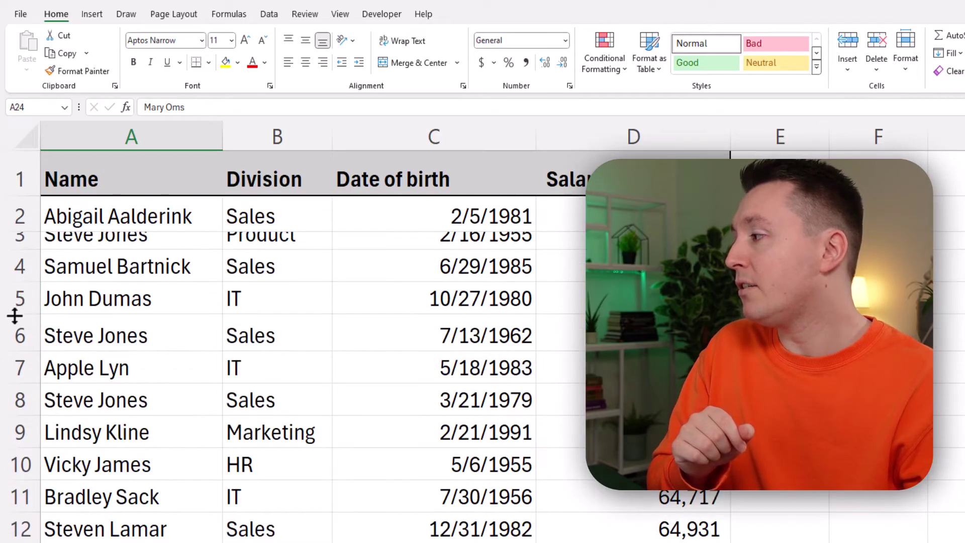
pyautogui.moveTo(15, 316); pyautogui.dragTo(17, 343)
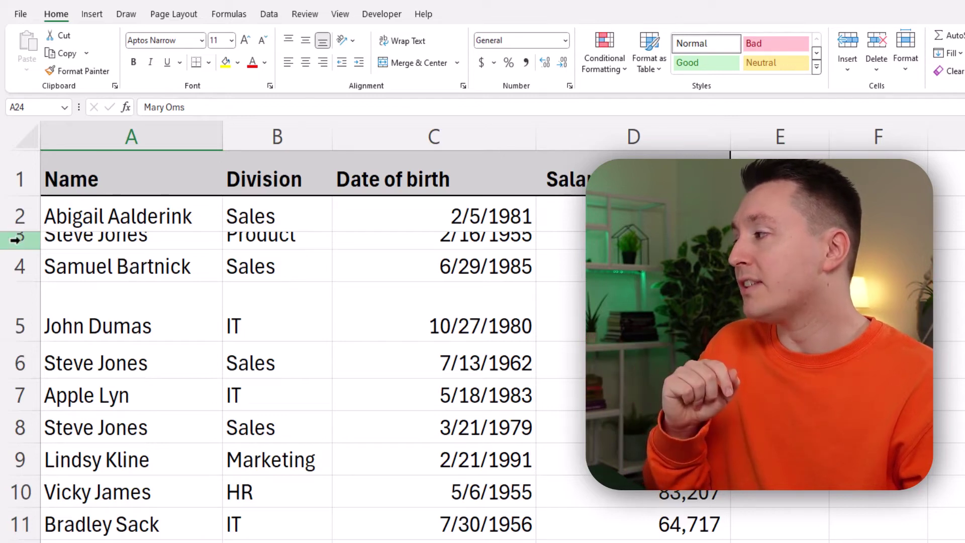
# Drag rows 3–11 together to one shared height, then undo that resize with Ctrl+Z.
pyautogui.moveTo(15, 239); pyautogui.dragTo(9, 534)
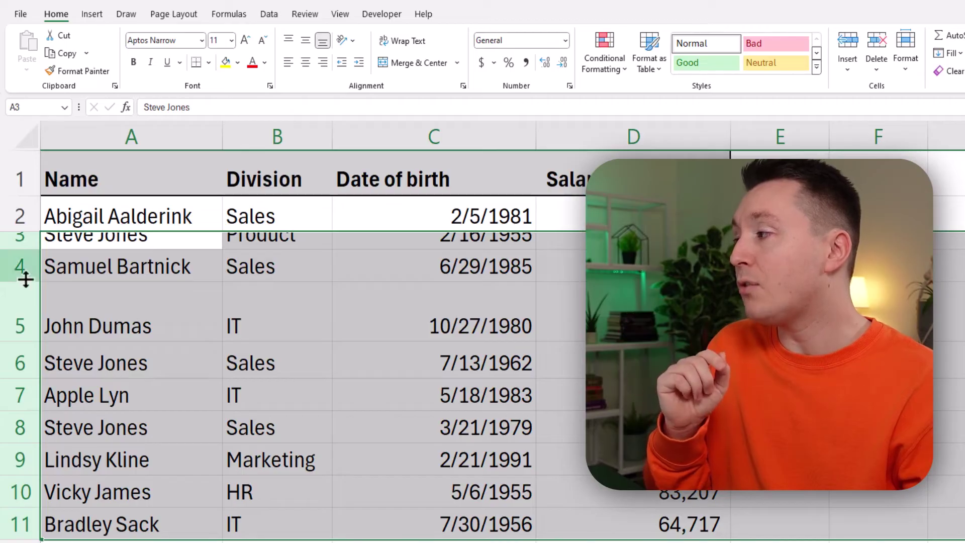
pyautogui.moveTo(29, 284); pyautogui.dragTo(30, 287)
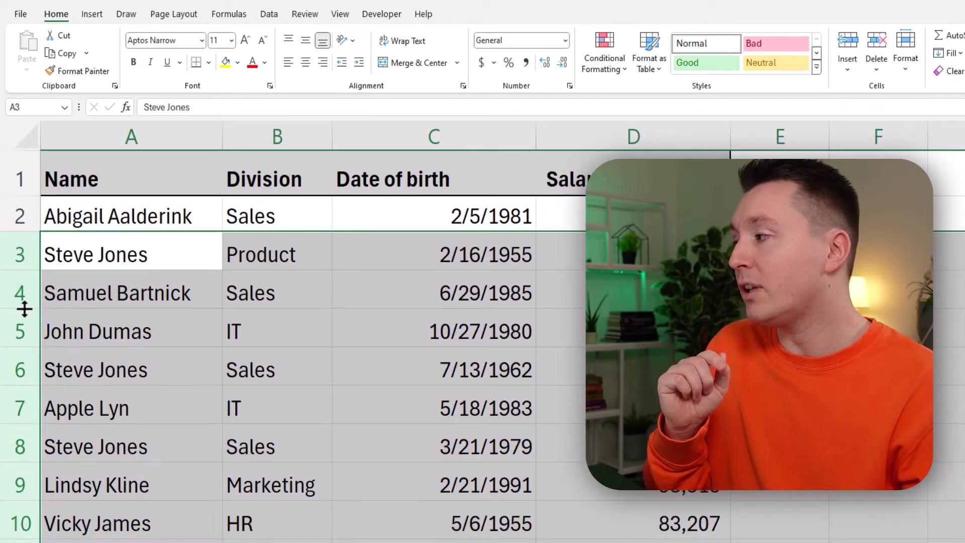
pyautogui.moveTo(24, 309); pyautogui.dragTo(26, 329)
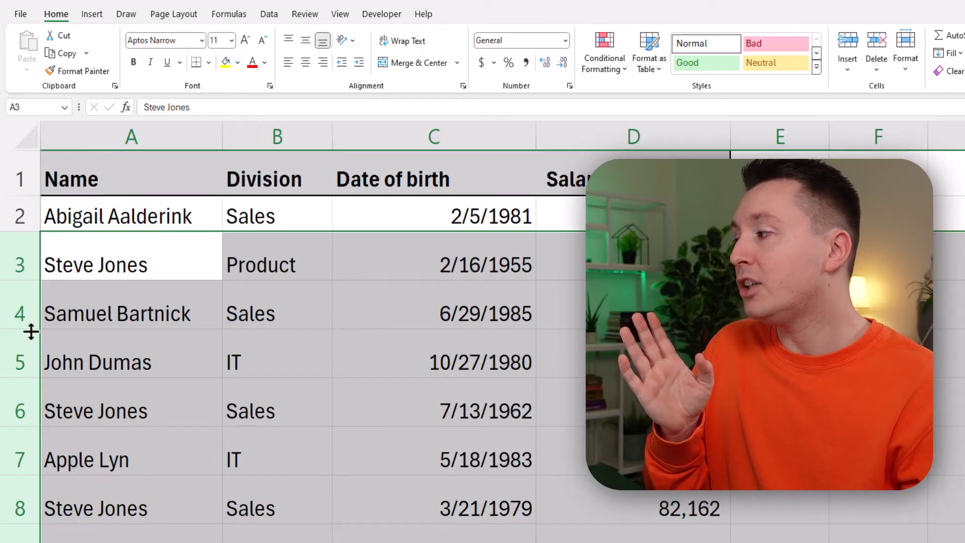
pyautogui.hotkey('ctrl', 'z')
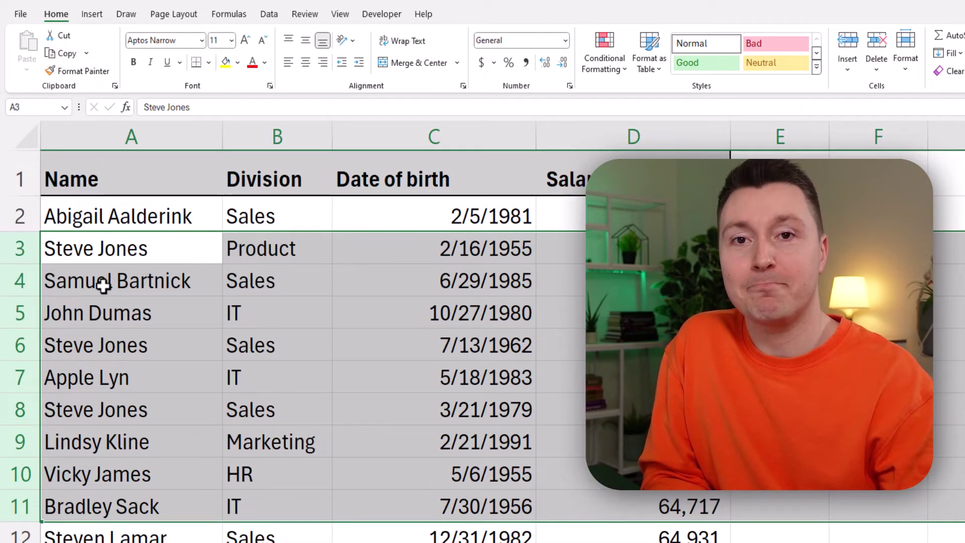
pyautogui.click(170, 250)
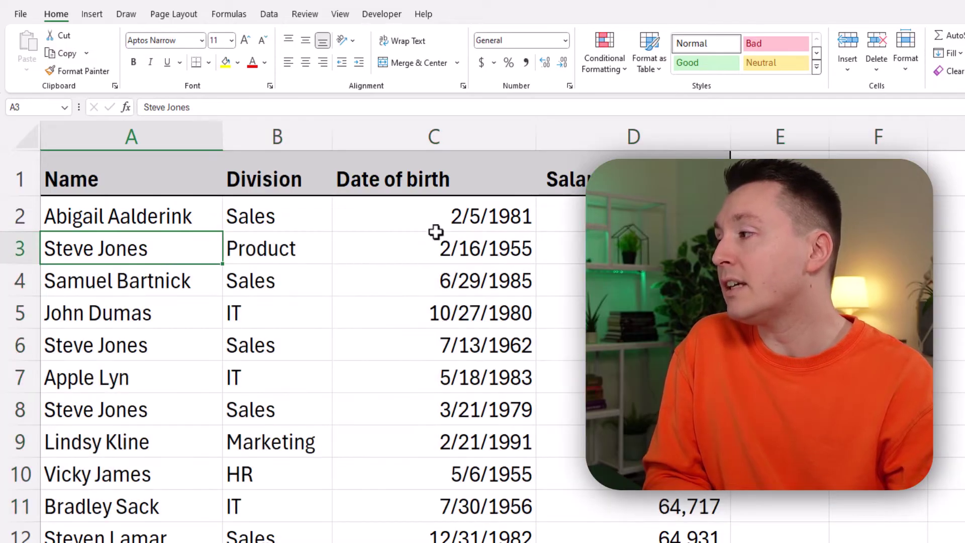
# Autofit columns A–D to their contents, then widen all four by the same amount.
pyautogui.moveTo(201, 137); pyautogui.dragTo(570, 137)
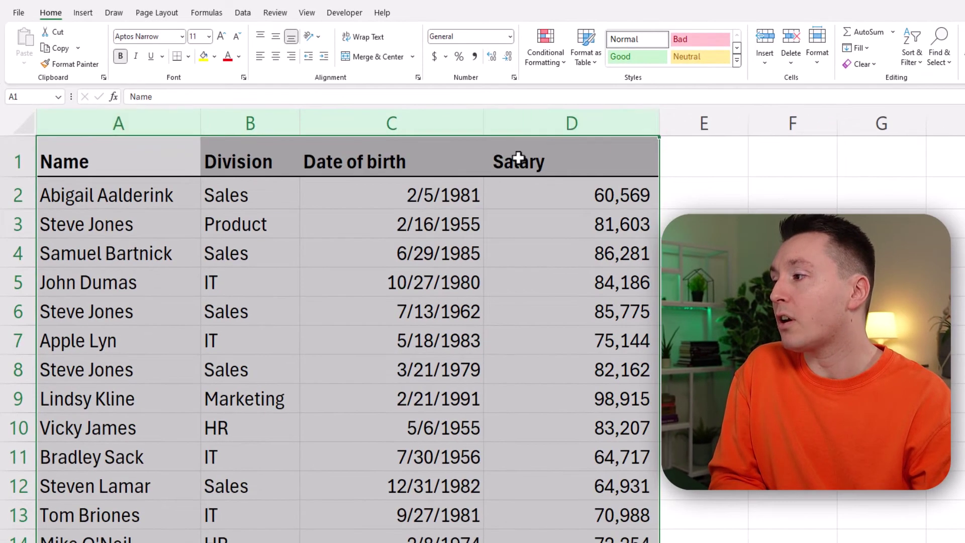
pyautogui.doubleClick(484, 126)
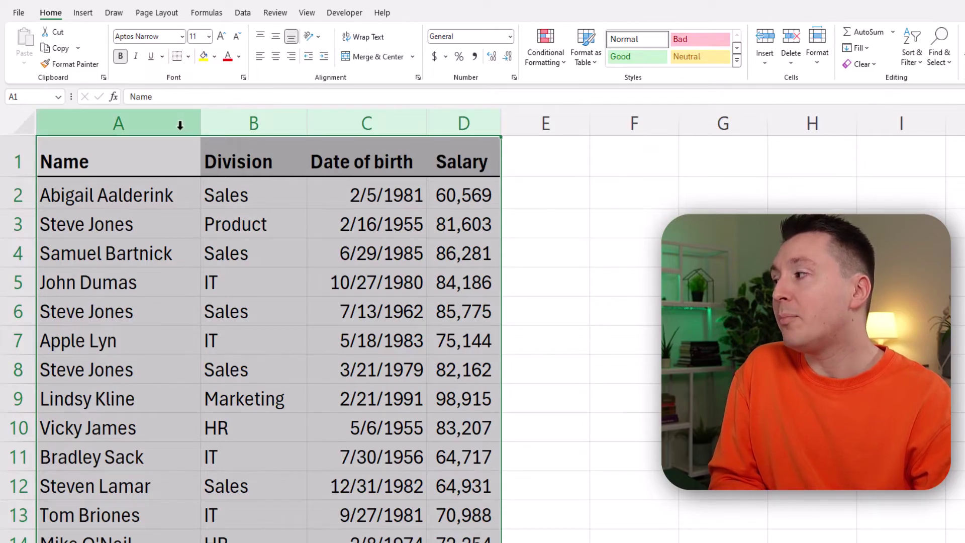
pyautogui.moveTo(201, 125)
pyautogui.mouseDown()
pyautogui.moveTo(211, 125)
pyautogui.moveTo(191, 120)
pyautogui.moveTo(214, 122)
pyautogui.mouseUp()
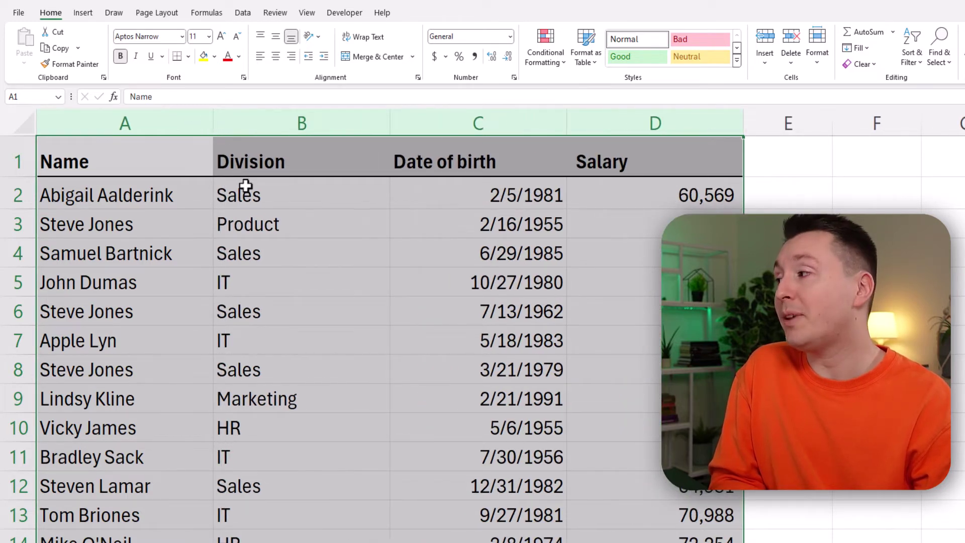
# Set columns A–D to a column width of 10.
pyautogui.rightClick(182, 123)
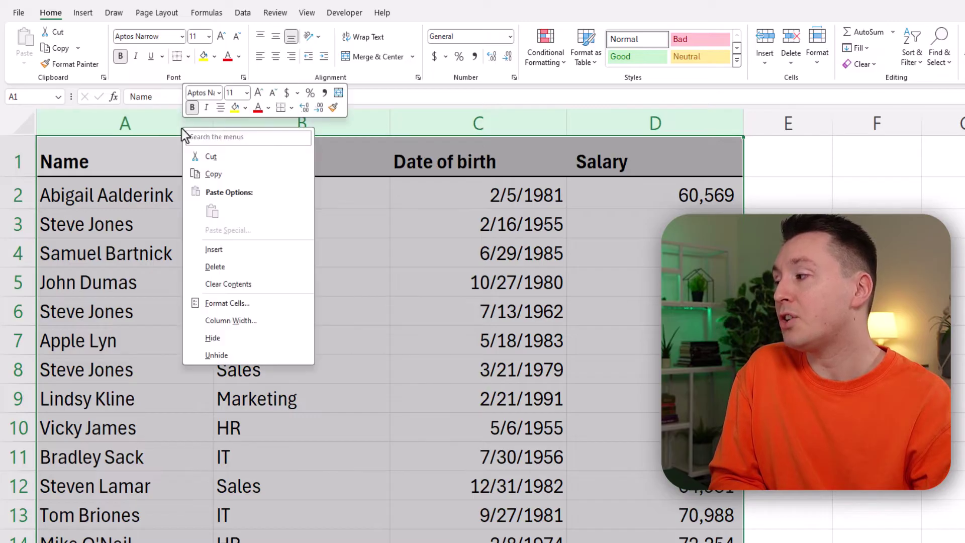
pyautogui.click(229, 320)
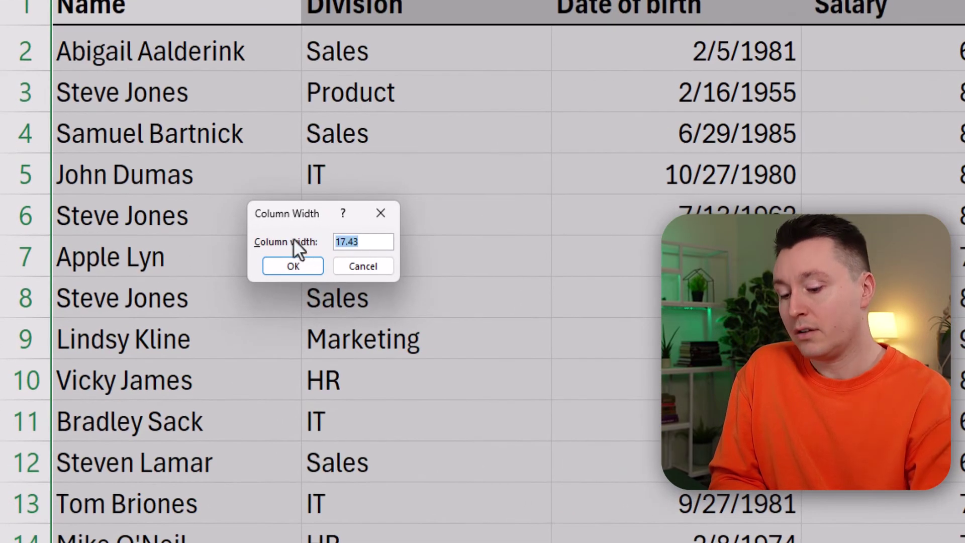
pyautogui.write('10')
pyautogui.click(301, 266)
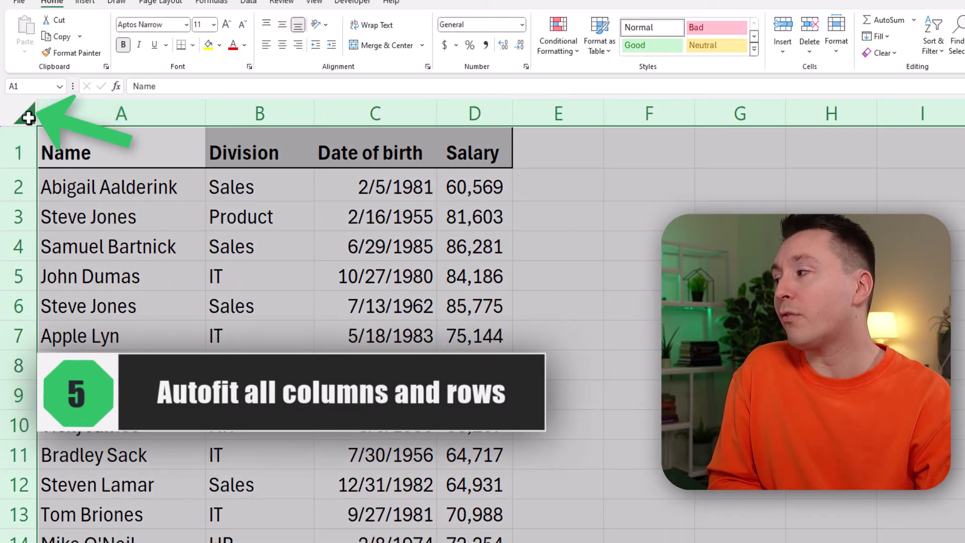
# Select the whole sheet and apply AutoFit Column Width and AutoFit Row Height from Home > Format.
pyautogui.click(28, 117)
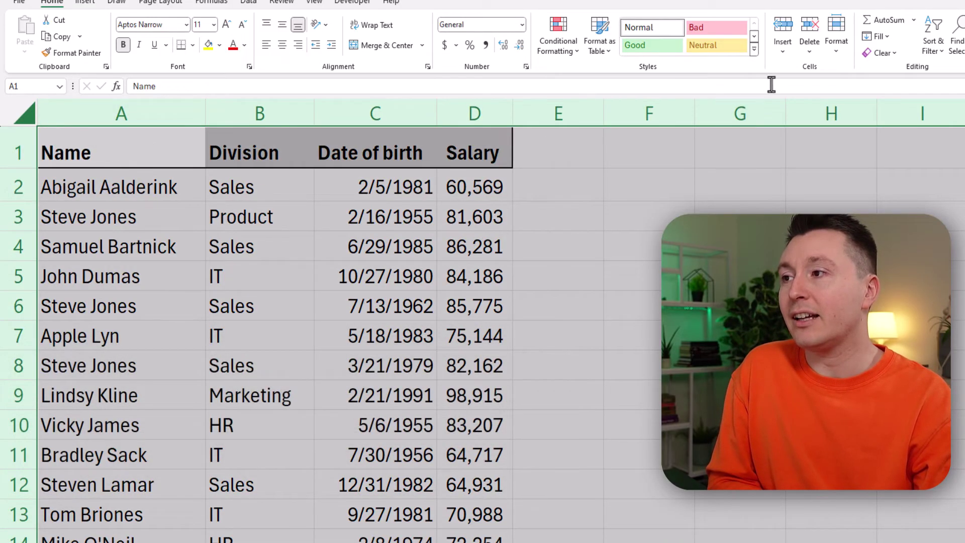
pyautogui.click(847, 50)
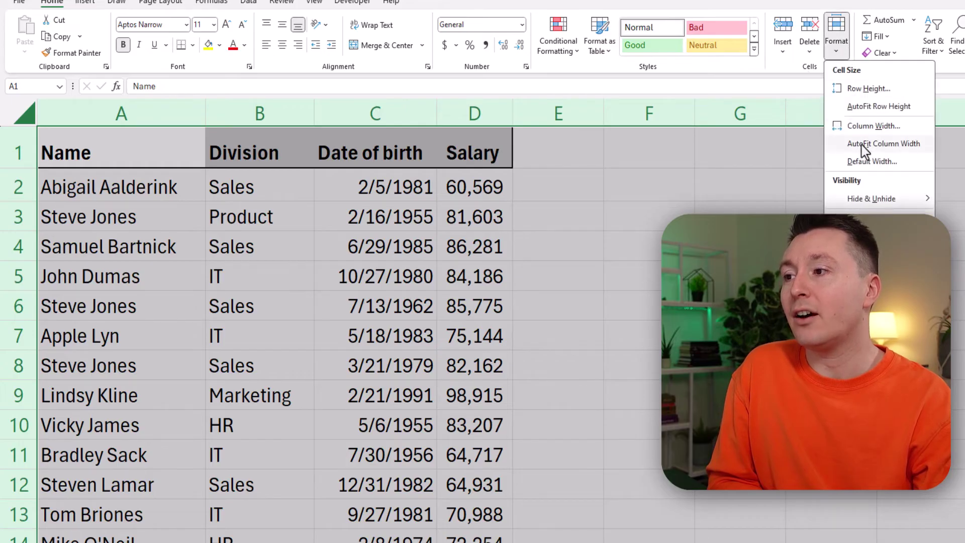
pyautogui.click(861, 146)
pyautogui.click(839, 56)
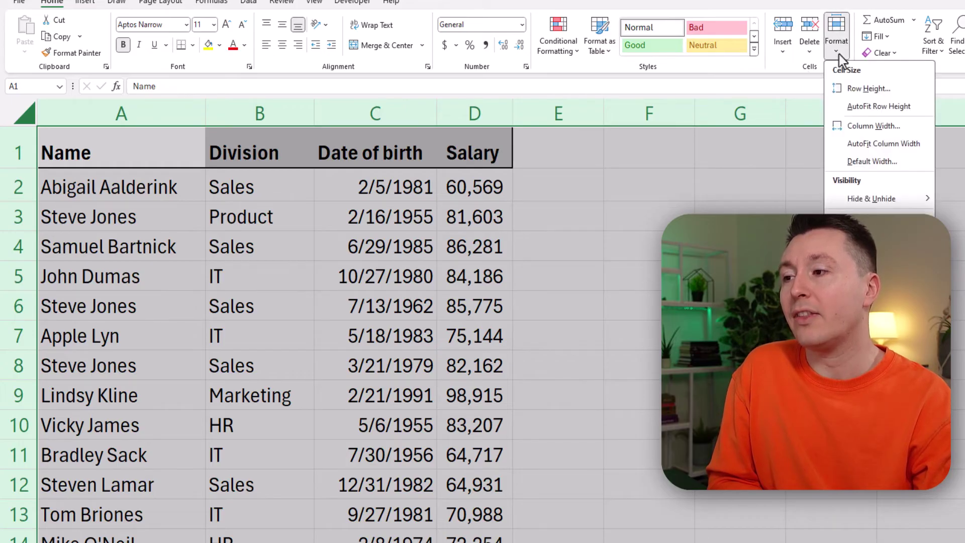
pyautogui.click(871, 107)
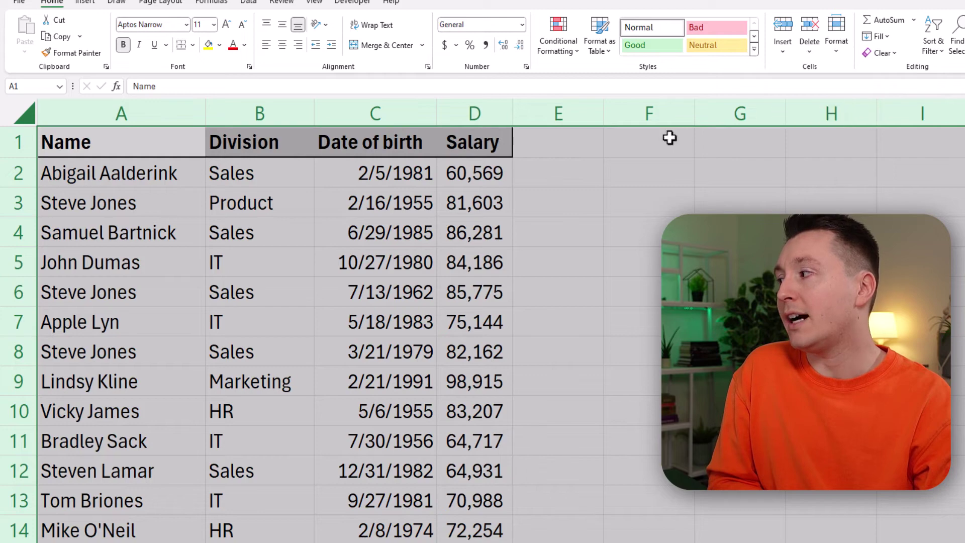
pyautogui.click(131, 171)
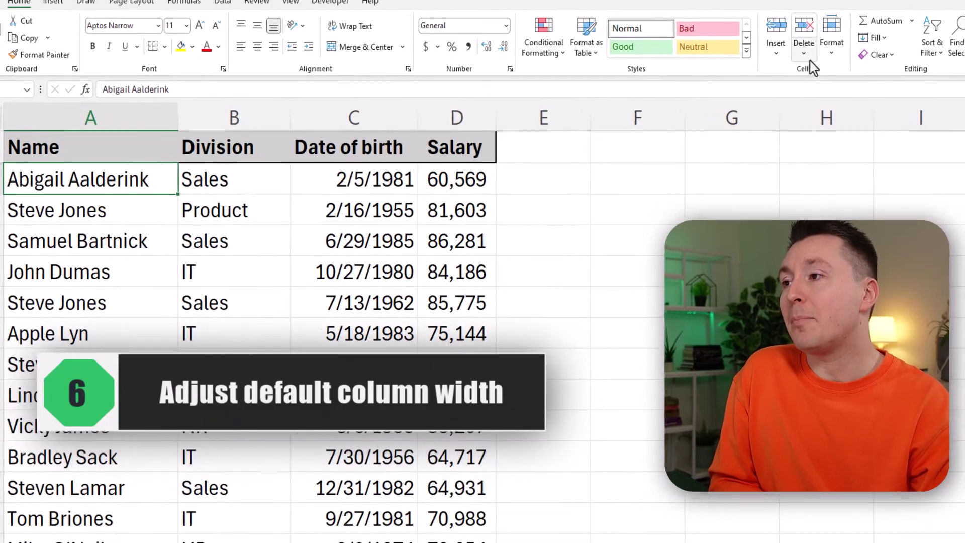
# Change the sheet's Default Width from 8.43 to 5 so empty columns from E onward narrow.
pyautogui.click(836, 32)
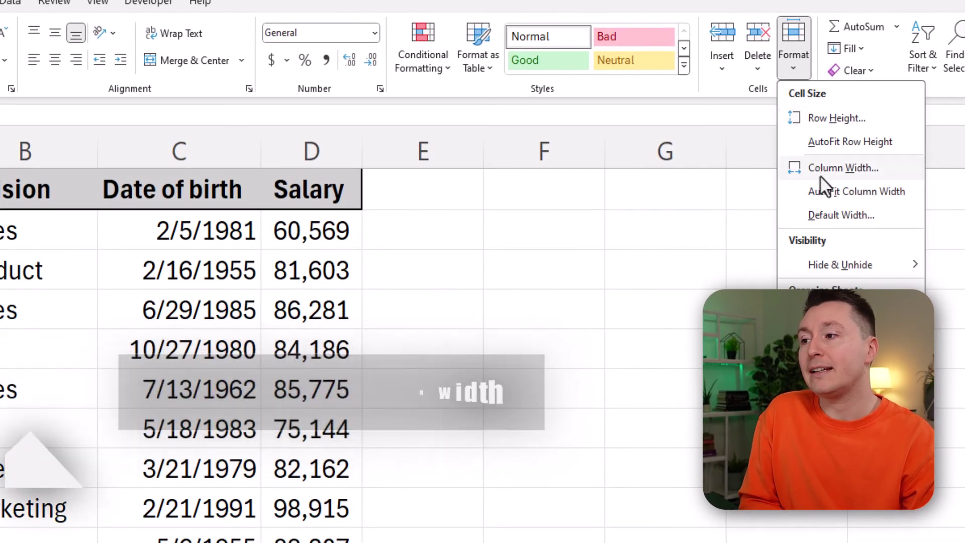
pyautogui.click(831, 216)
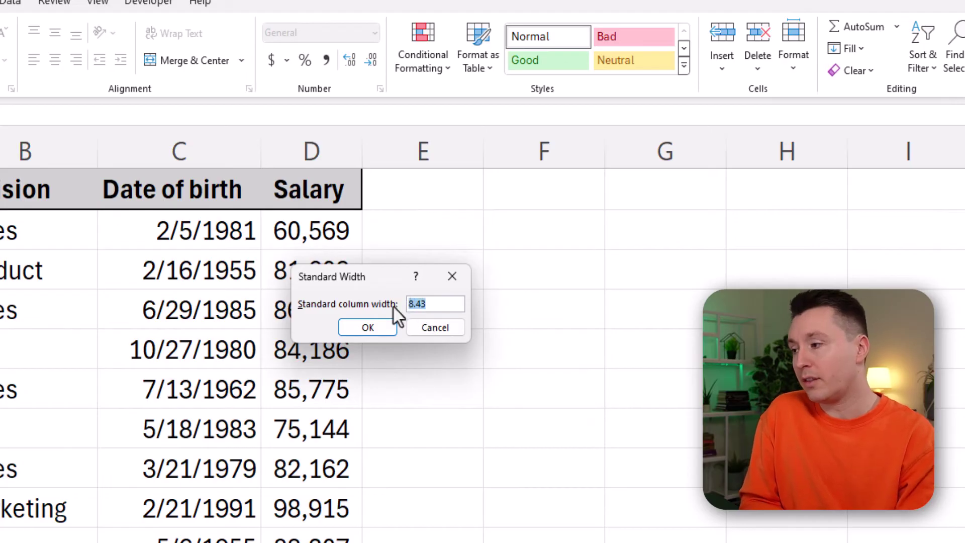
pyautogui.write('5')
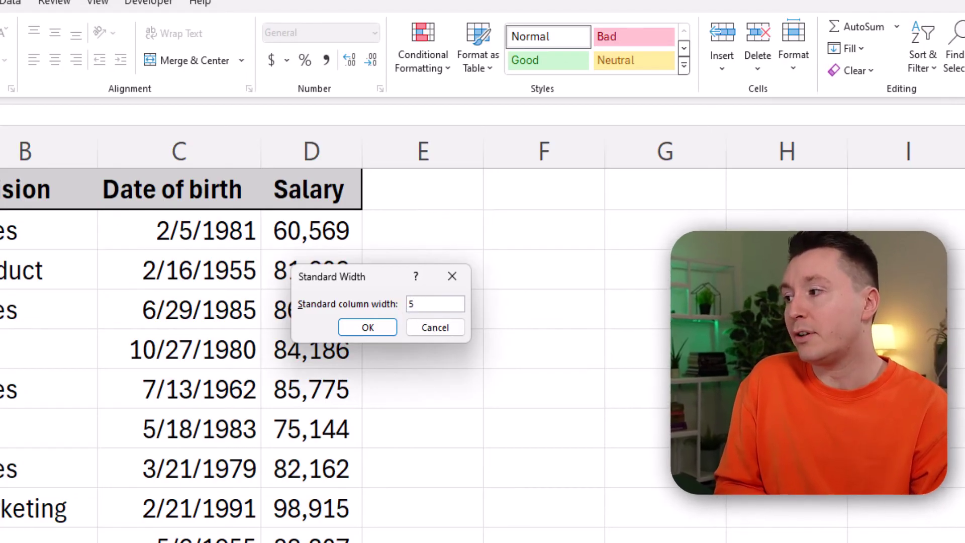
pyautogui.click(367, 327)
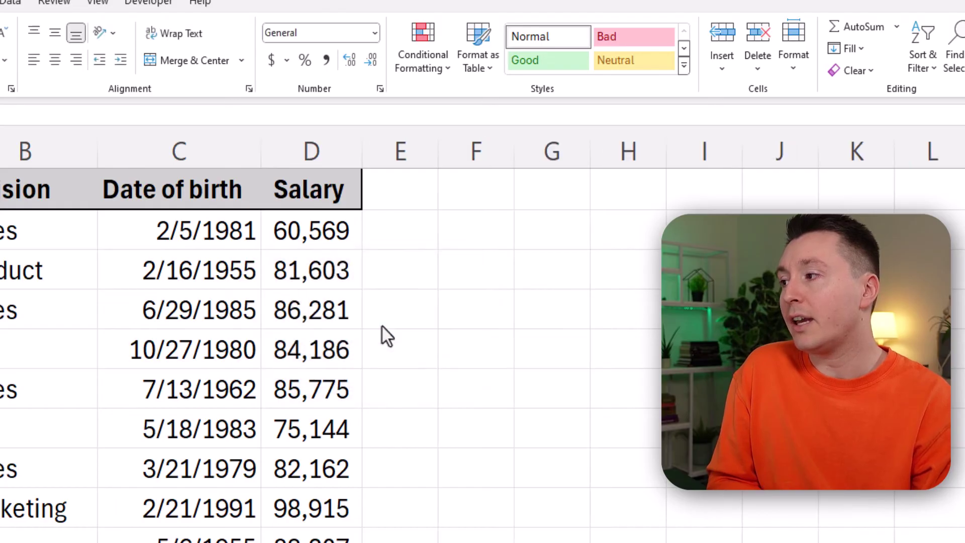
pyautogui.click(400, 150)
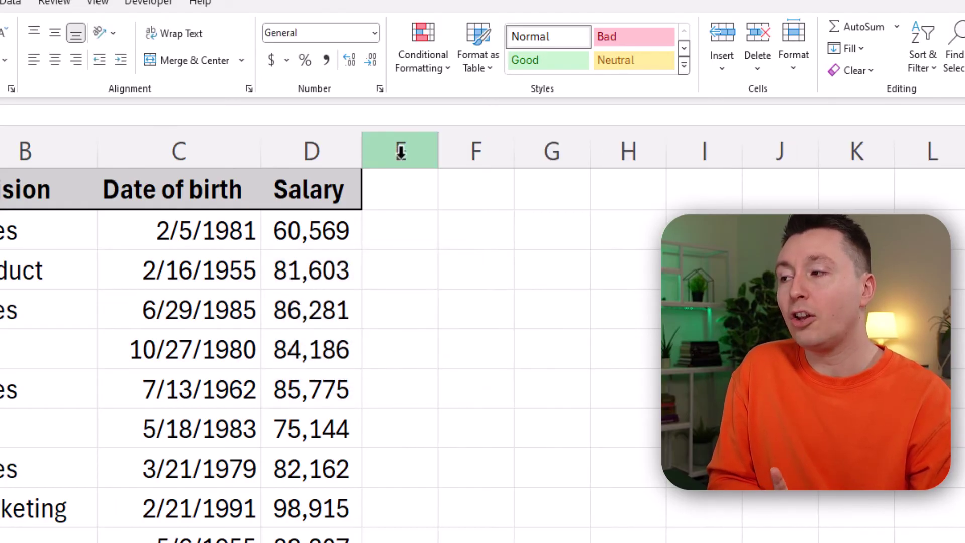